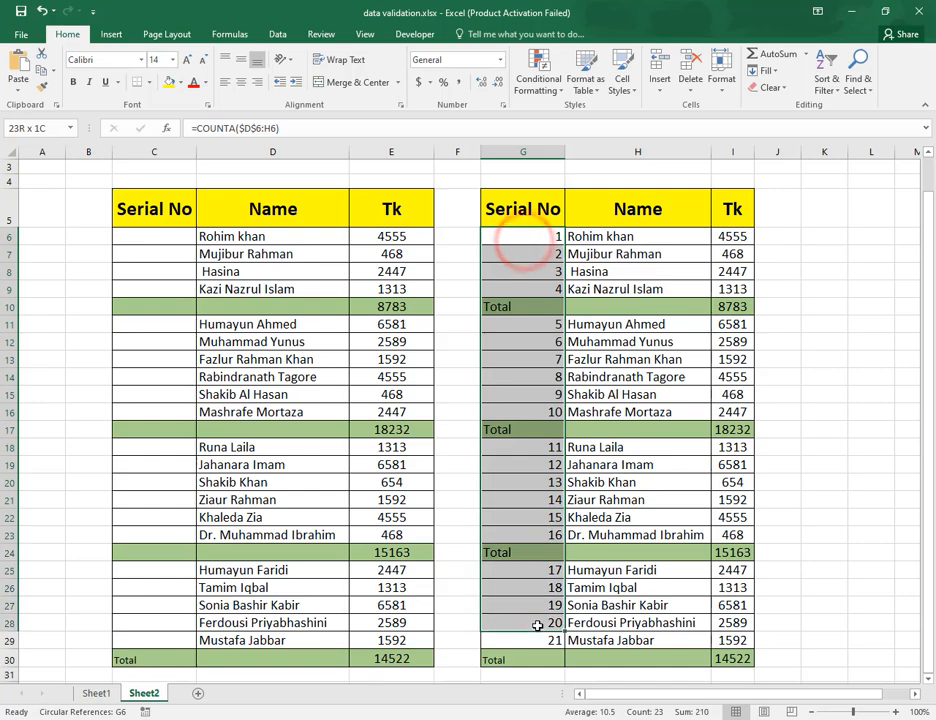
# Center the contents of G6:G29 both horizontally and vertically.
pyautogui.click(240, 59)
pyautogui.click(246, 82)
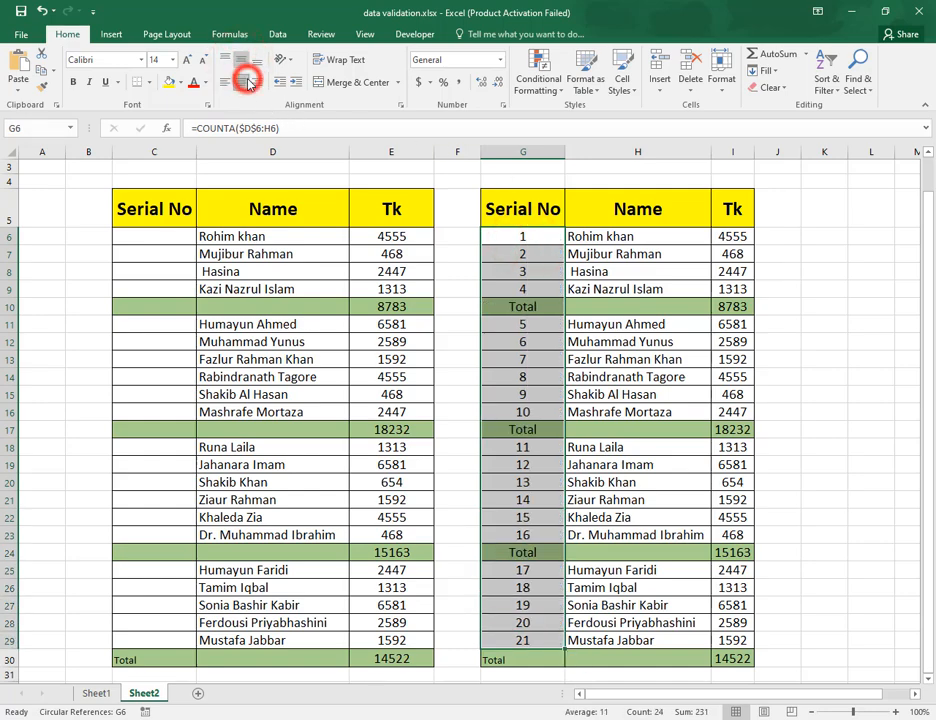
pyautogui.click(549, 360)
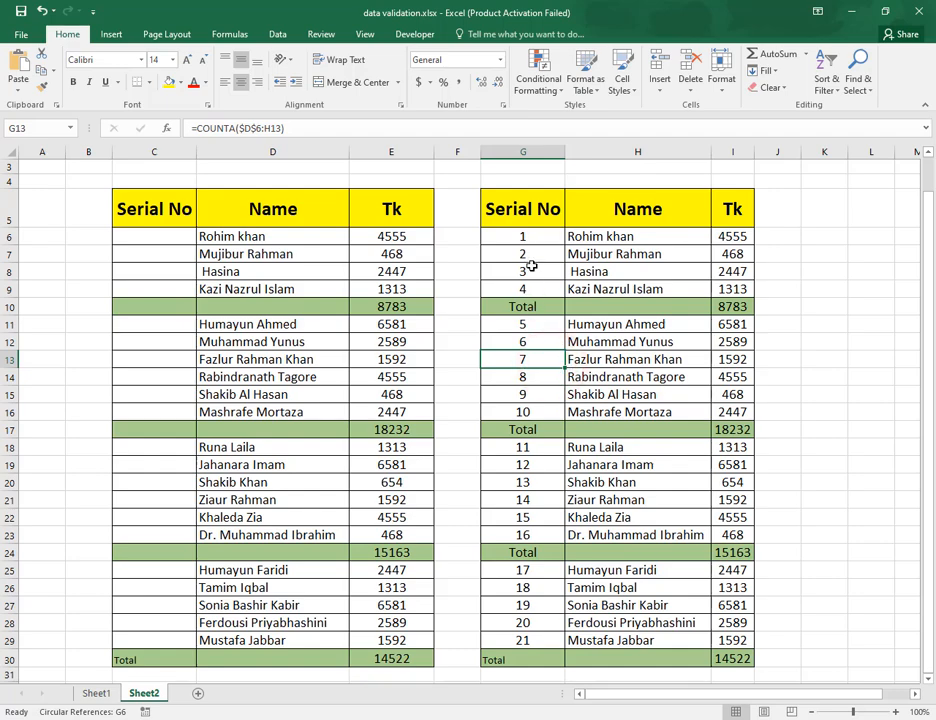
pyautogui.moveTo(541, 324); pyautogui.dragTo(547, 409)
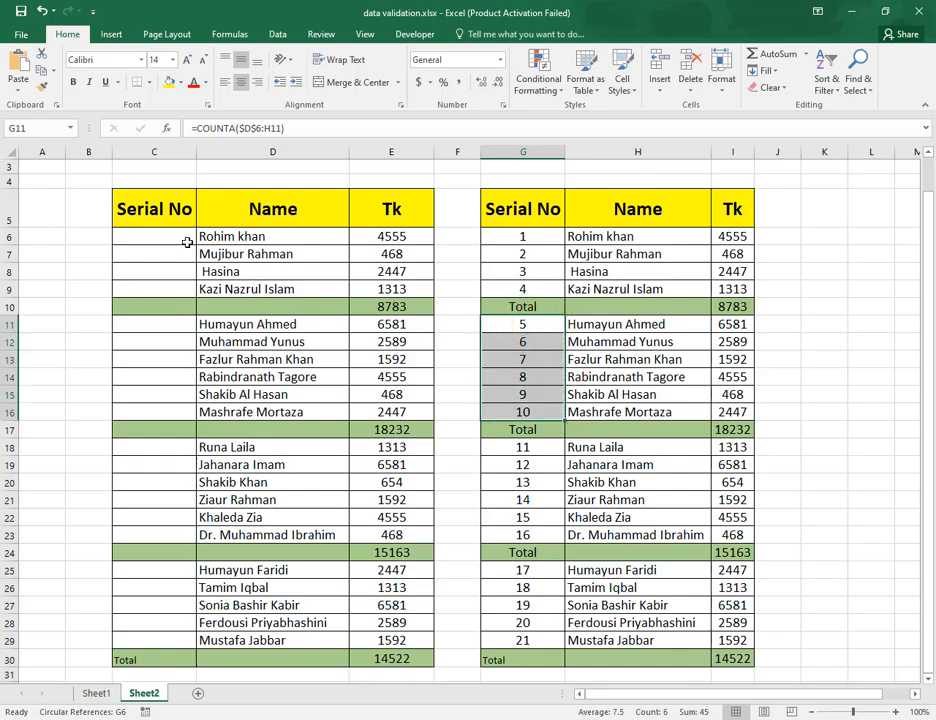
# Center the empty Serial No cells C6:C29 both horizontally and vertically.
pyautogui.click(169, 237)
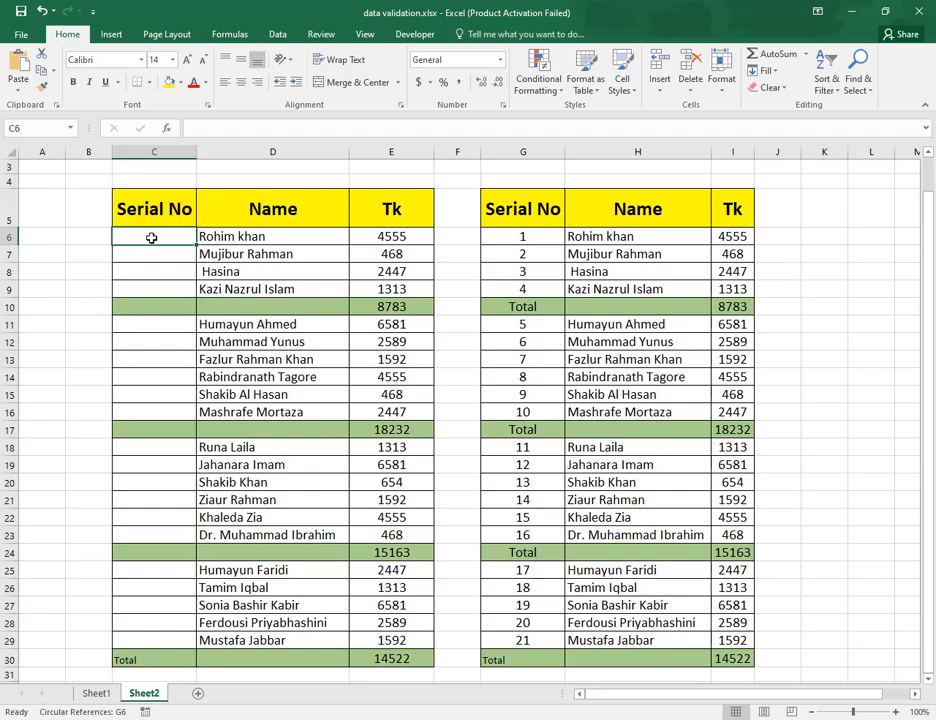
pyautogui.moveTo(151, 237); pyautogui.dragTo(150, 641)
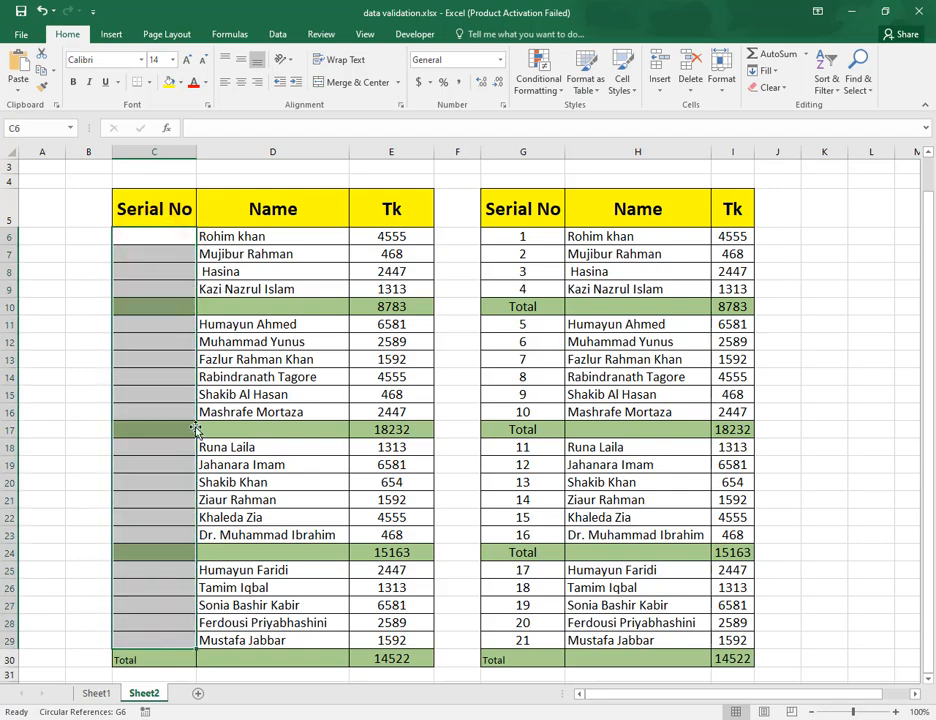
pyautogui.click(241, 67)
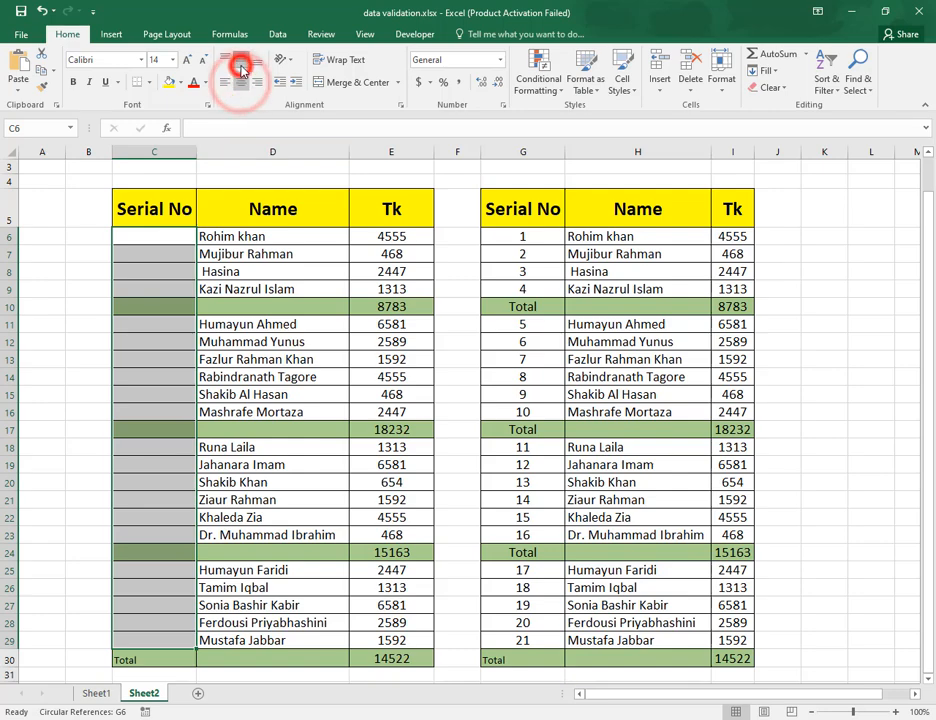
# Enter the serial numbers 1 in C6 and 2 in C7.
pyautogui.click(155, 237)
pyautogui.write('1')
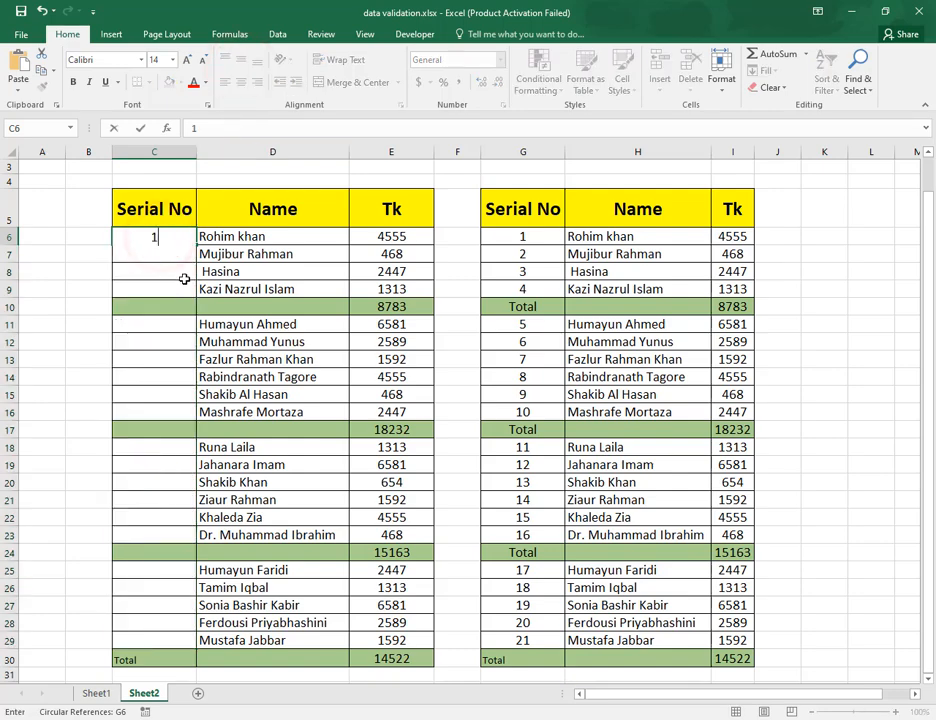
pyautogui.press('Return')
pyautogui.write('2')
pyautogui.press('Return')
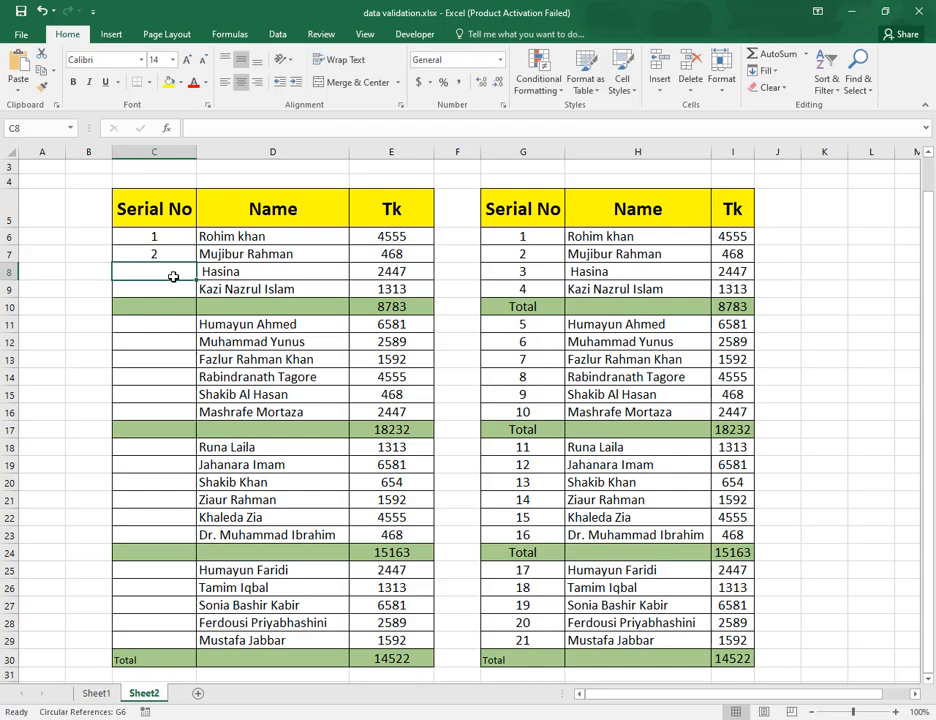
# Fill the value 1 from C6 down to C30, and set C7 to 2.
pyautogui.click(169, 237)
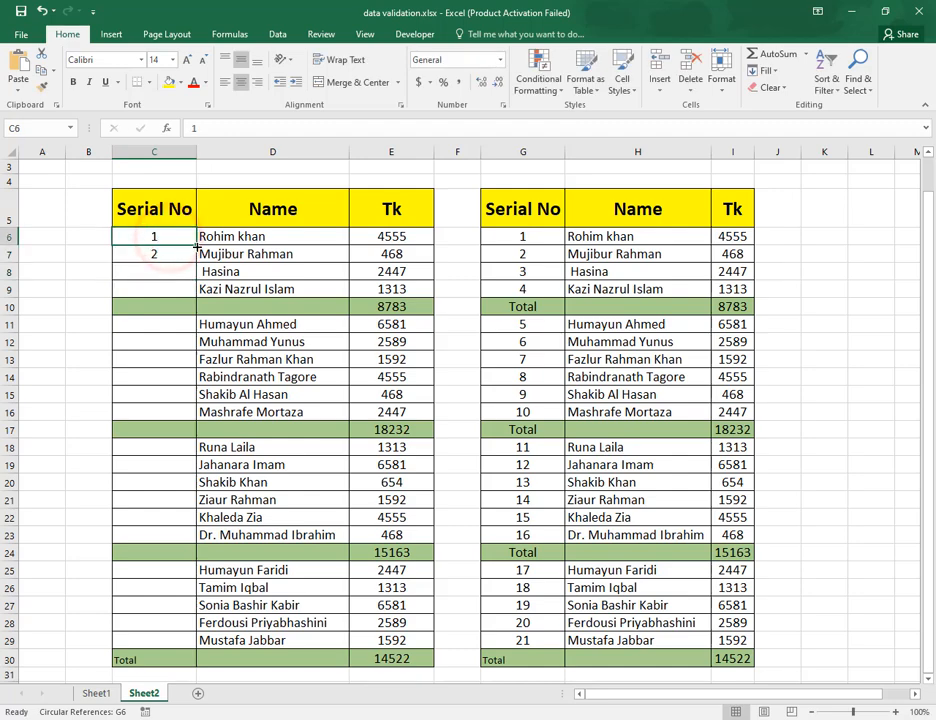
pyautogui.moveTo(196, 246); pyautogui.dragTo(189, 654)
pyautogui.click(163, 399)
pyautogui.click(246, 411)
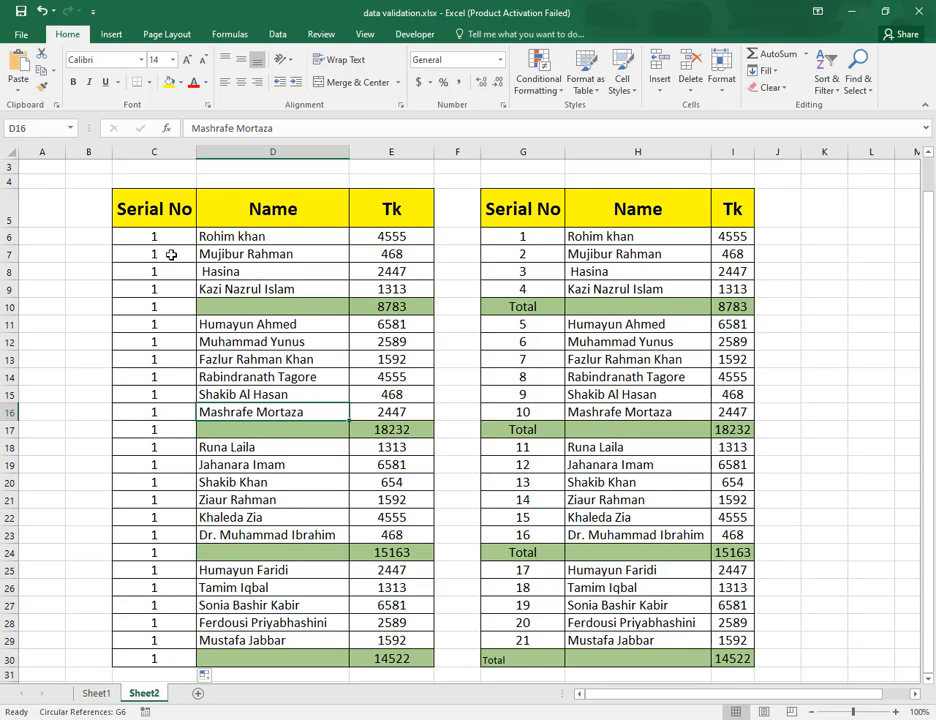
pyautogui.click(165, 254)
pyautogui.write('2')
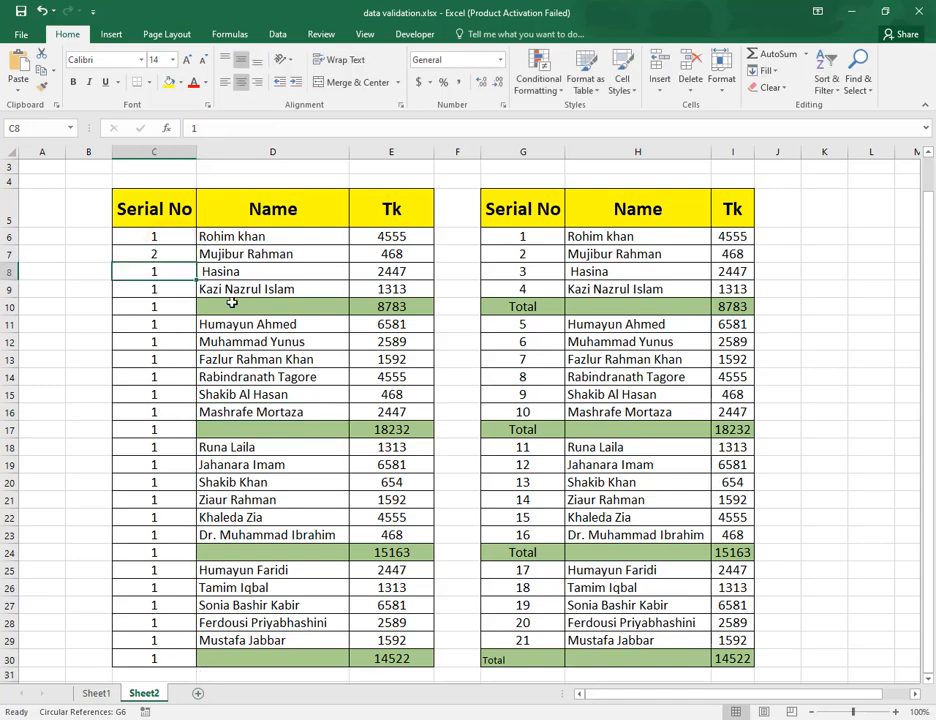
# Fill the number series from C6:C7 down to C30, and undo that fill.
pyautogui.moveTo(172, 237); pyautogui.dragTo(190, 658)
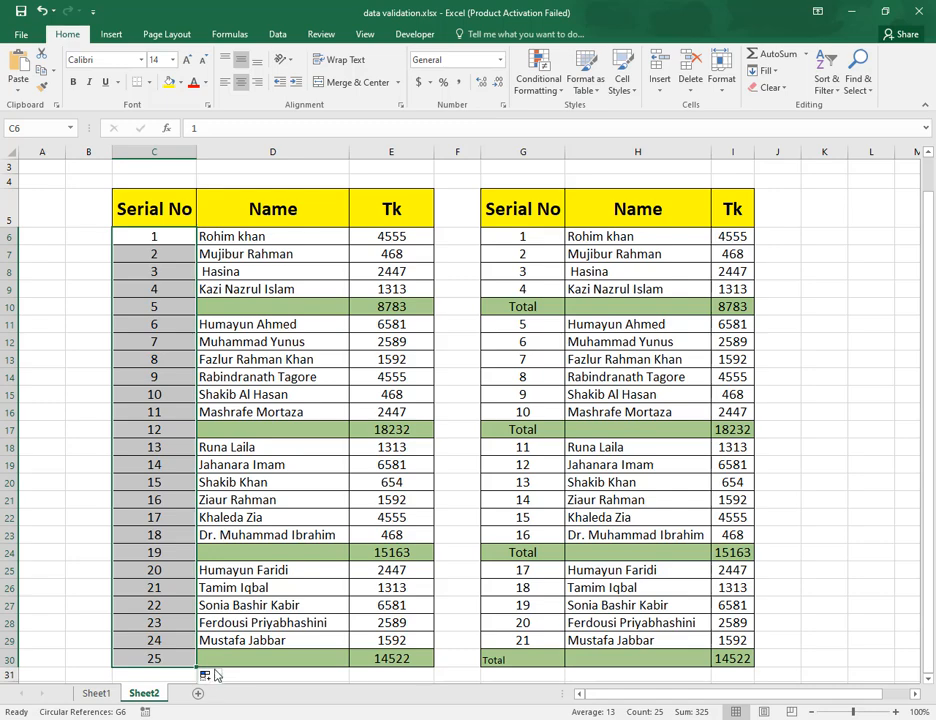
pyautogui.click(150, 397)
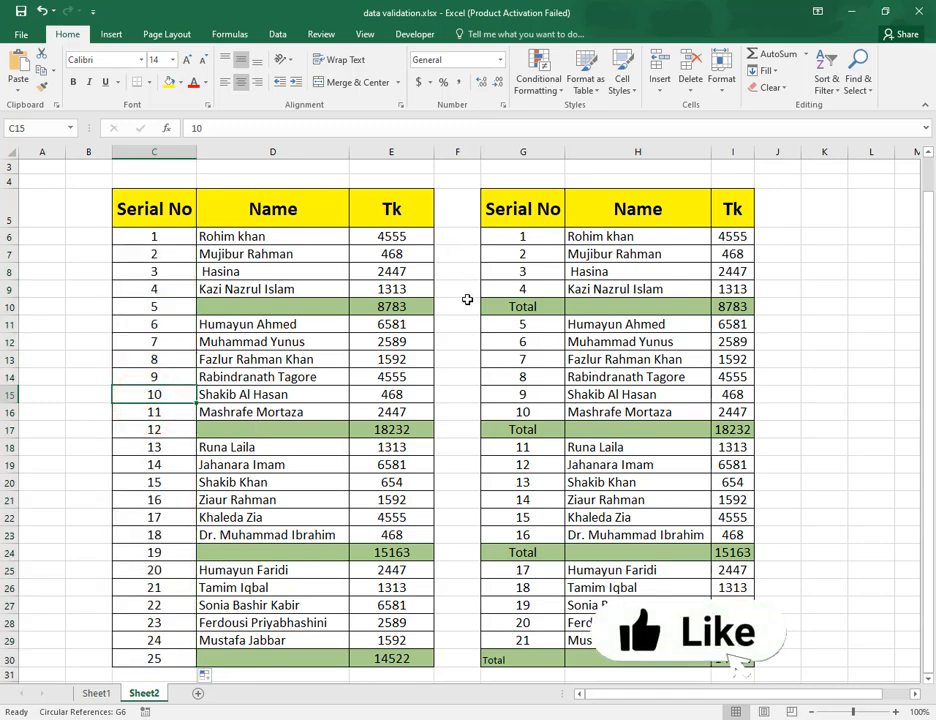
pyautogui.hotkey('ctrl', 'z')
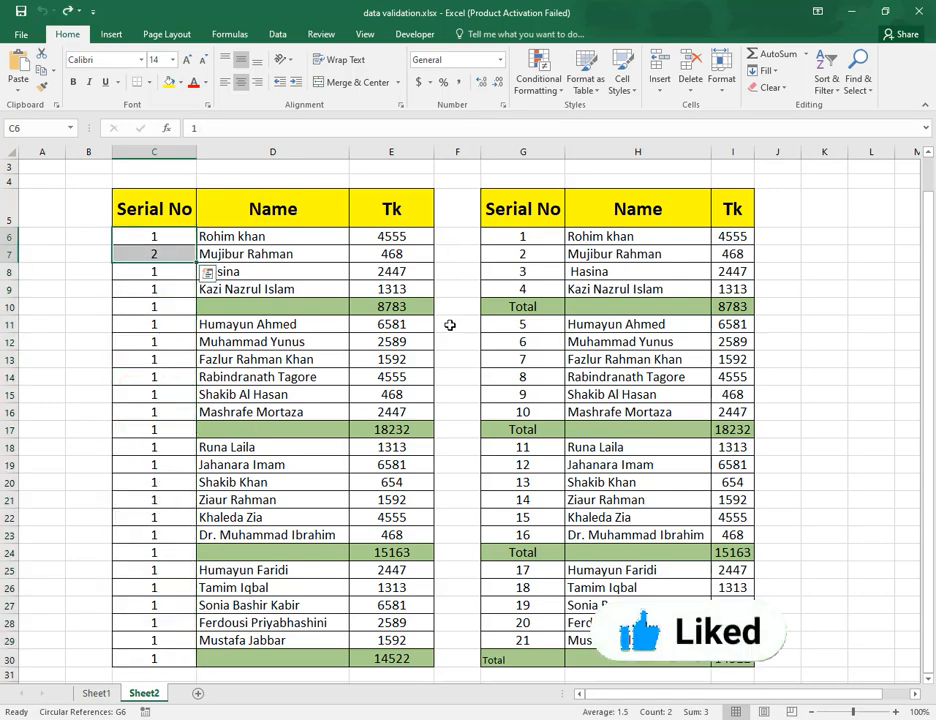
pyautogui.click(368, 361)
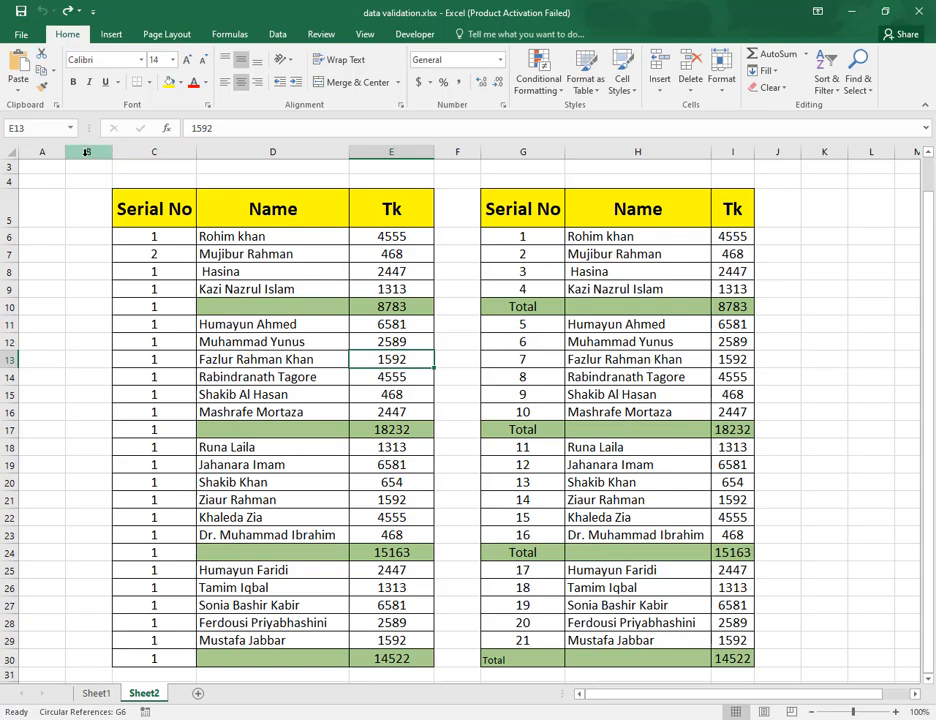
# Hide columns B through E.
pyautogui.moveTo(80, 152); pyautogui.dragTo(428, 152)
pyautogui.rightClick(430, 152)
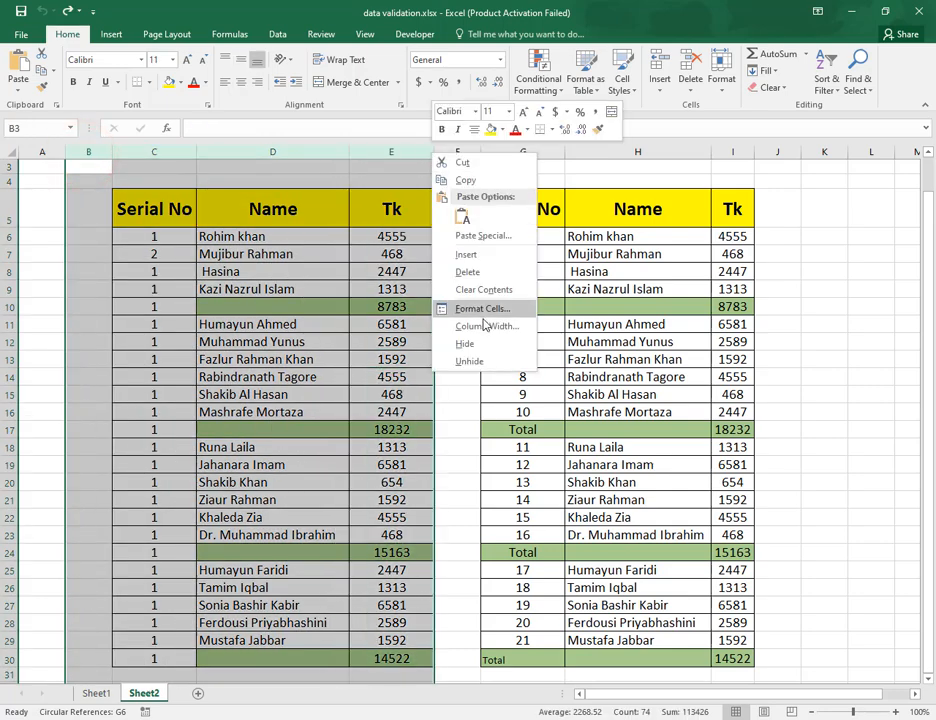
pyautogui.click(478, 345)
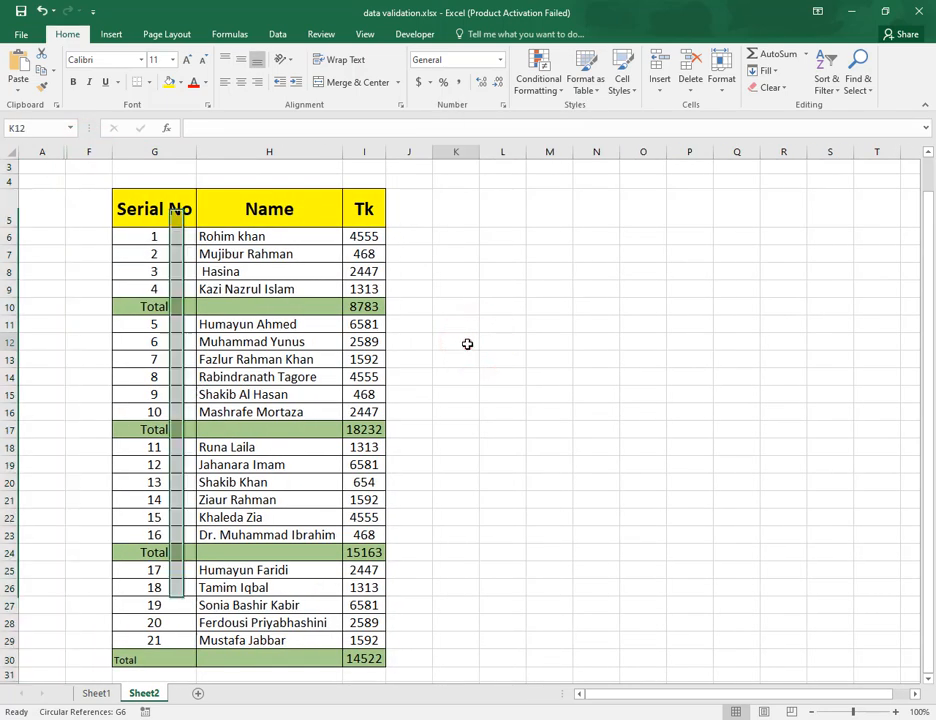
pyautogui.click(464, 341)
# Clear the serial numbers in G6:G29 without the Total labels.
pyautogui.click(169, 237)
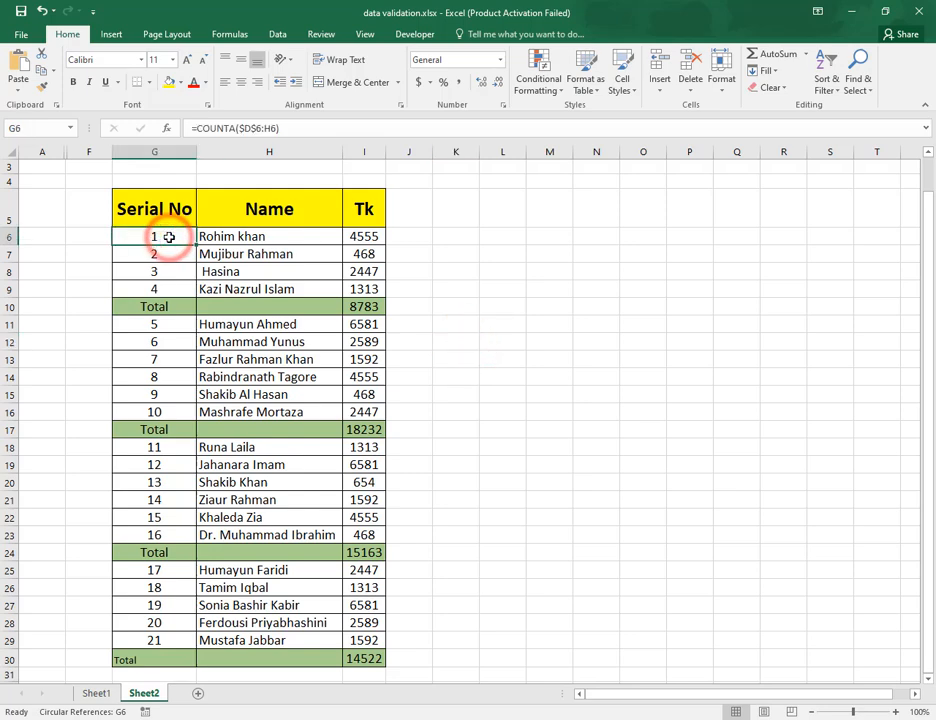
pyautogui.moveTo(175, 237); pyautogui.dragTo(192, 632)
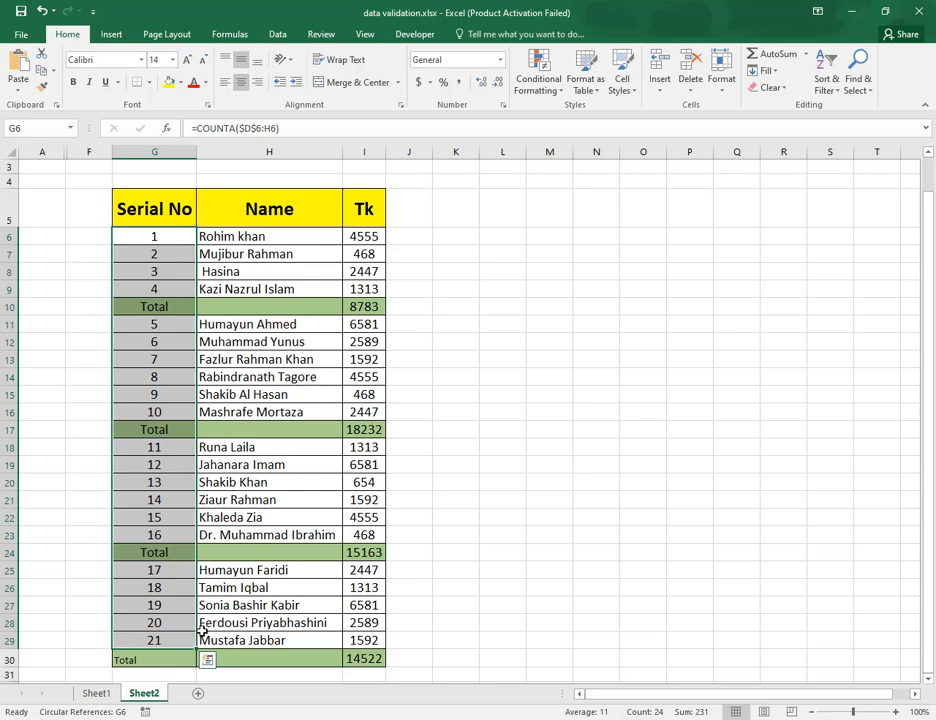
pyautogui.press('Delete')
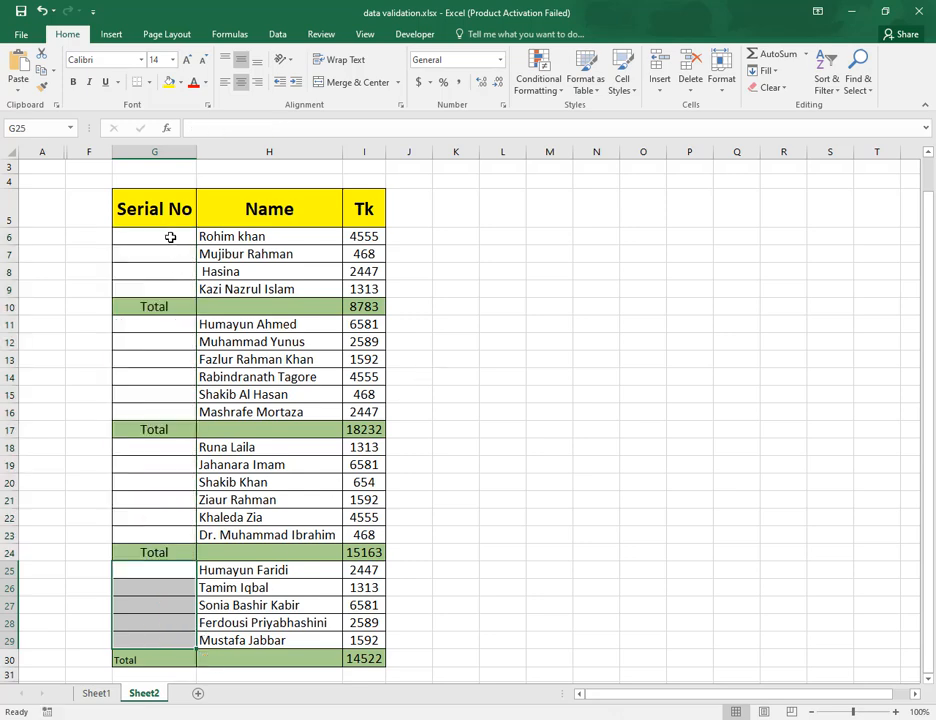
# Select only the blank cells within G6:G29 using Go To Special with the Blanks option.
pyautogui.moveTo(169, 236); pyautogui.dragTo(191, 632)
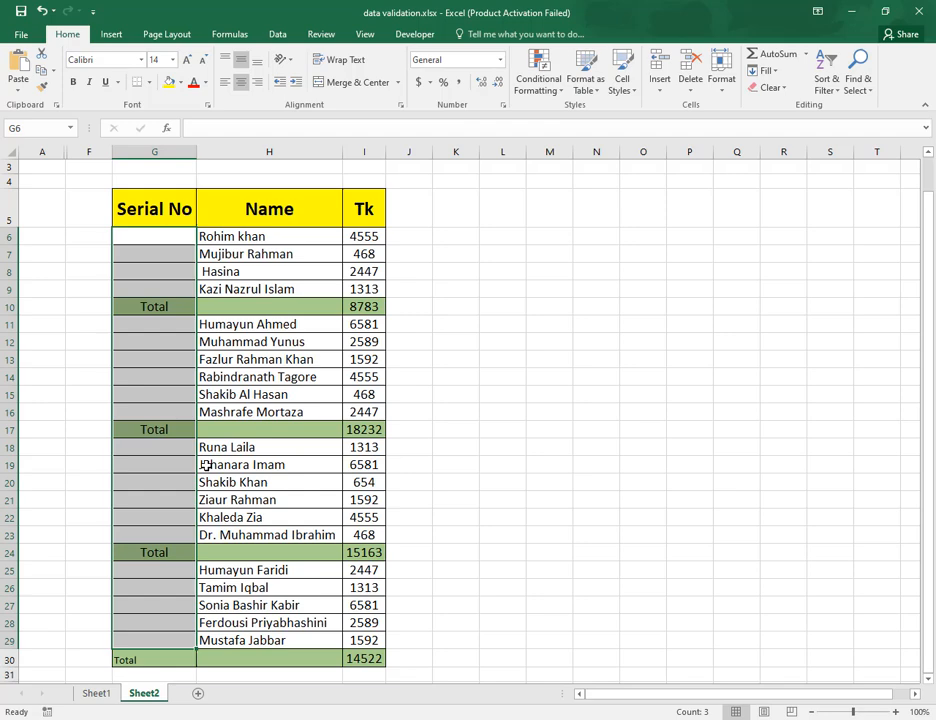
pyautogui.press('F5')
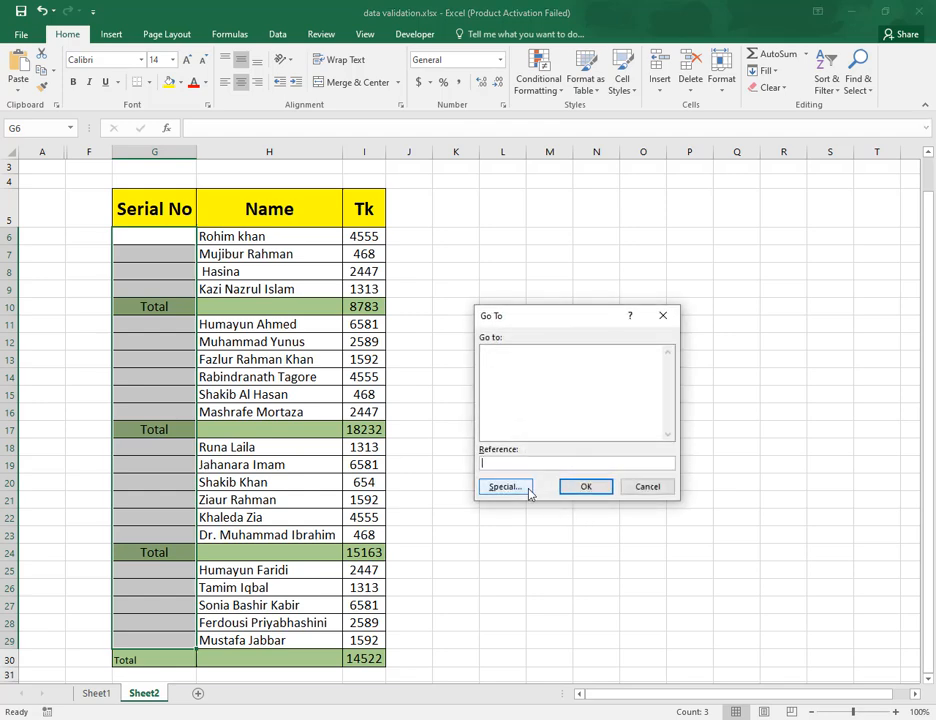
pyautogui.click(634, 488)
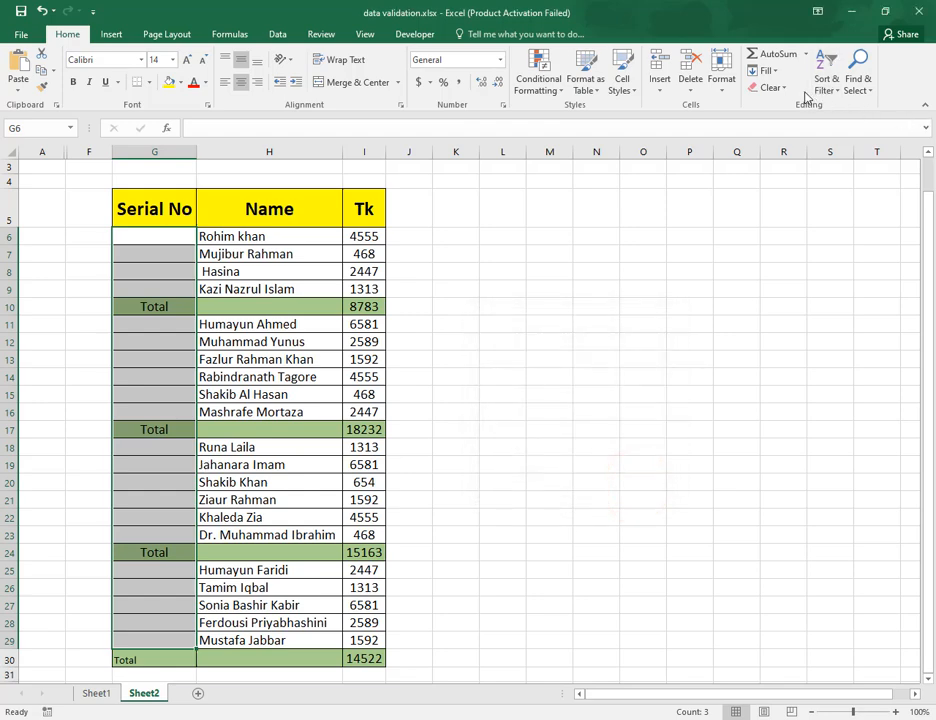
pyautogui.click(871, 94)
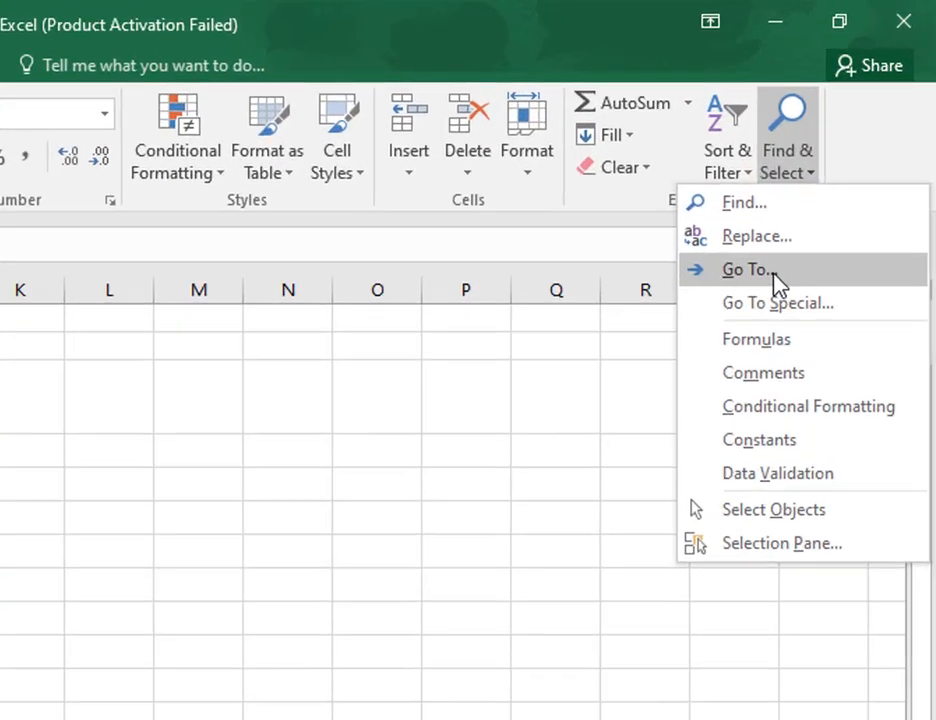
pyautogui.click(776, 280)
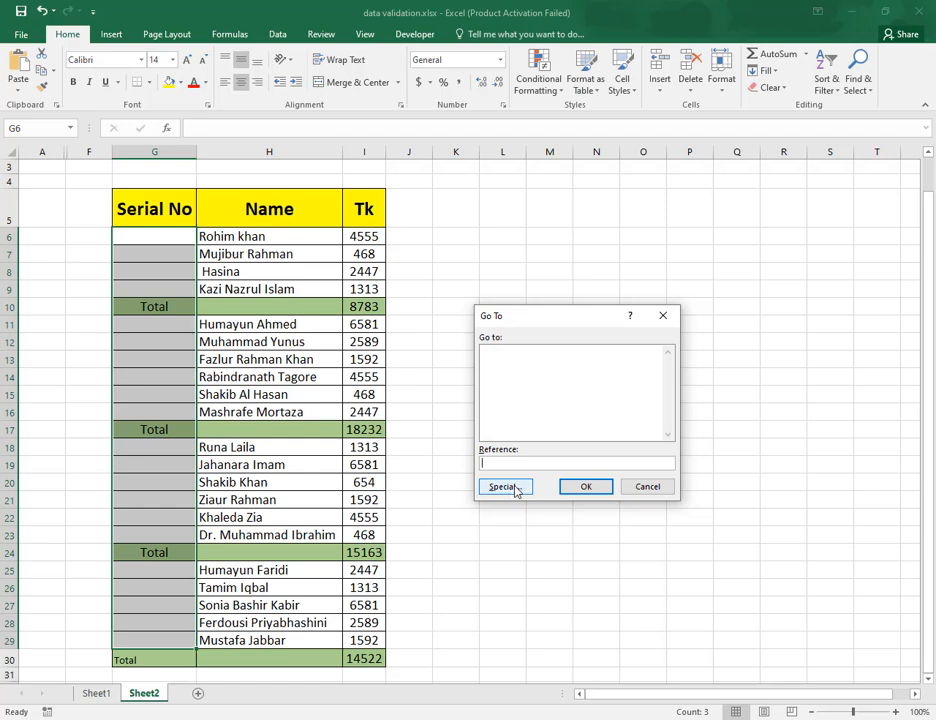
pyautogui.click(514, 488)
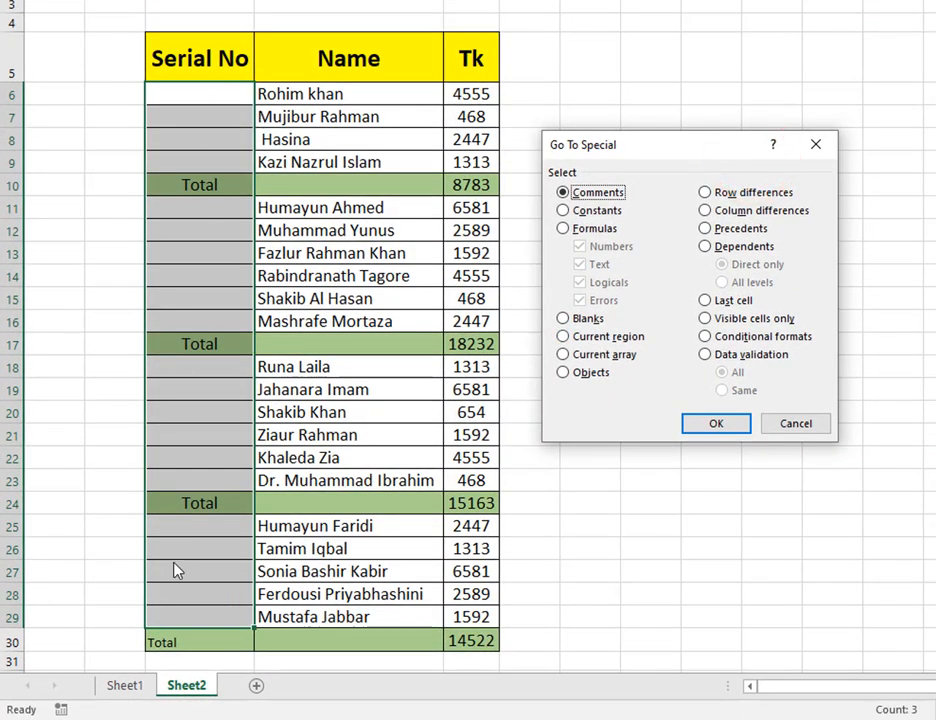
pyautogui.click(563, 318)
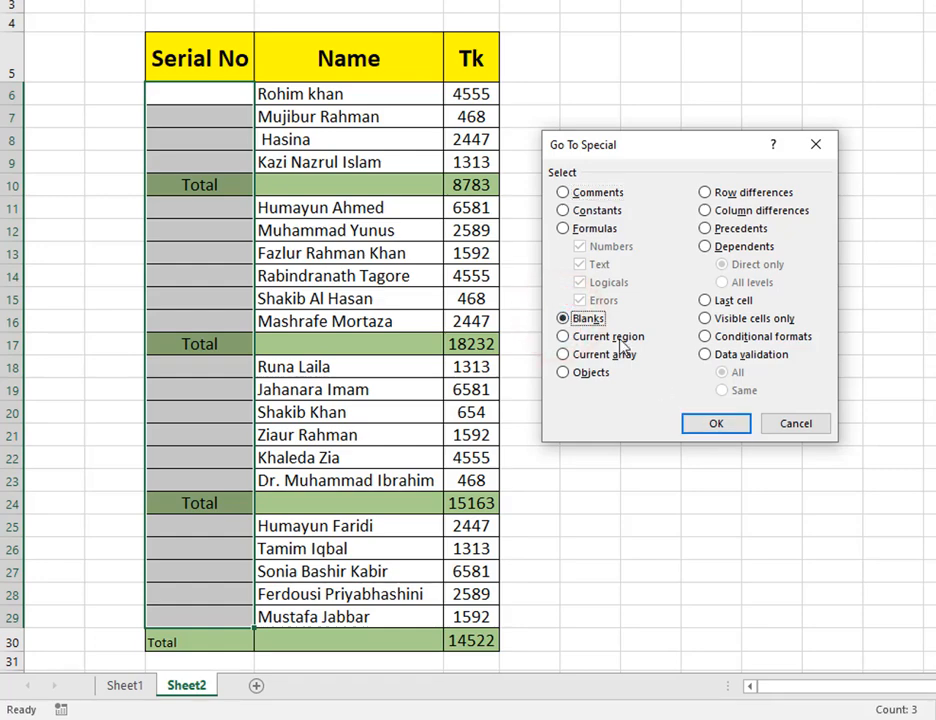
pyautogui.click(728, 428)
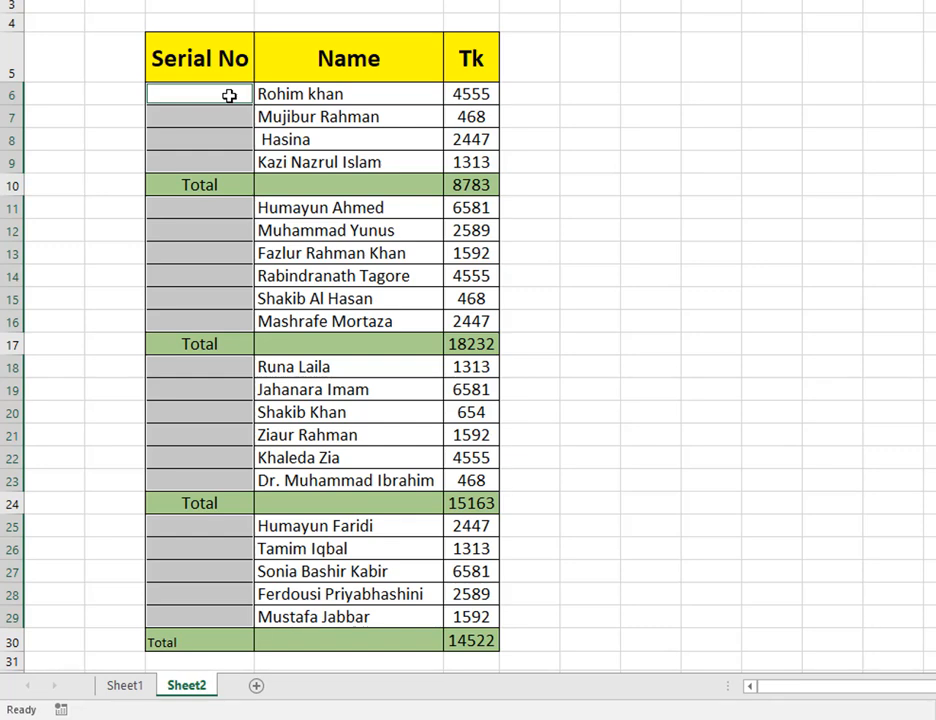
# Begin a COUNTA formula in G6, the first selected blank cell, with the range h6:h6.
pyautogui.write('=')
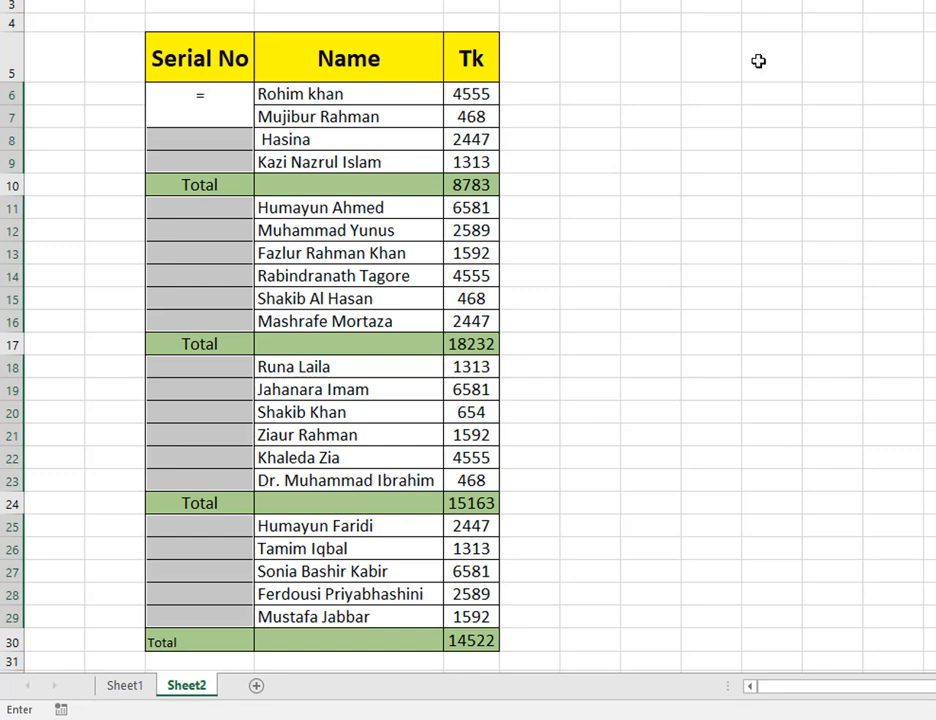
pyautogui.write('co')
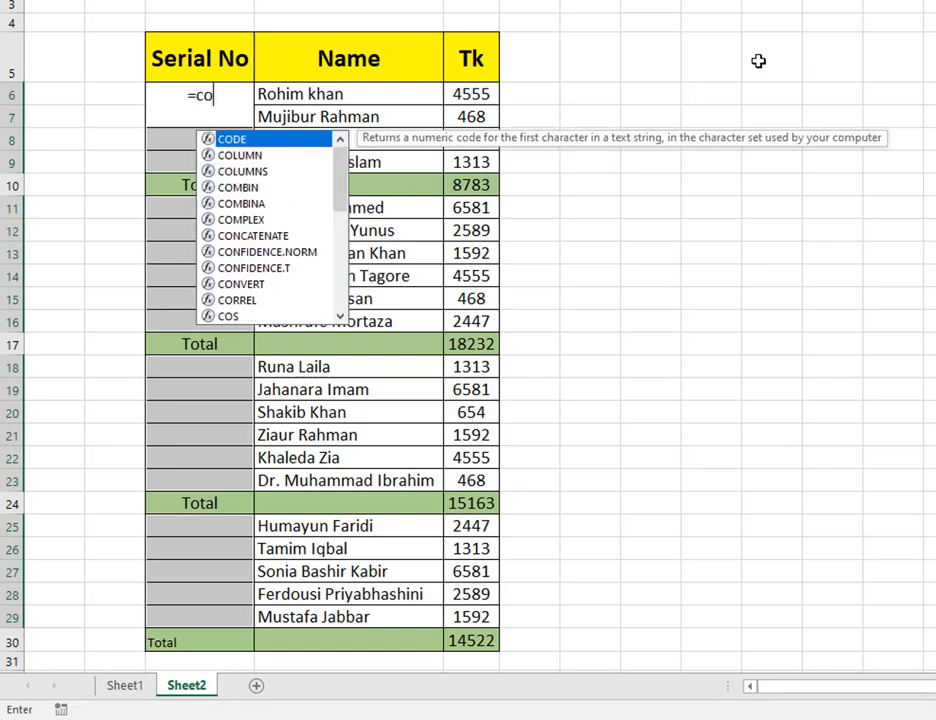
pyautogui.write('u')
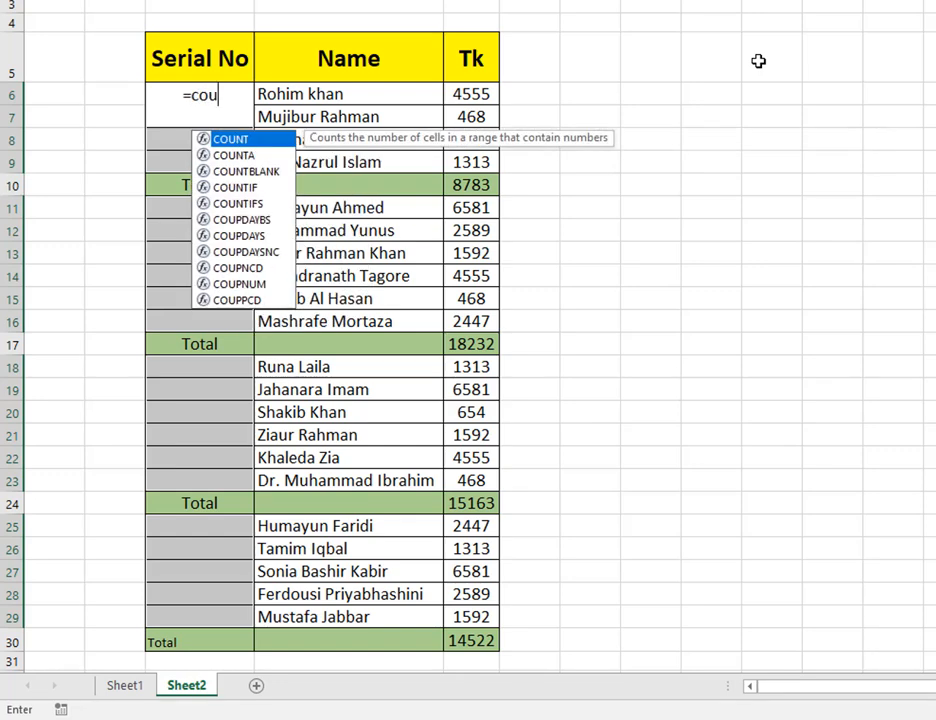
pyautogui.press('Down')
pyautogui.press('Tab')
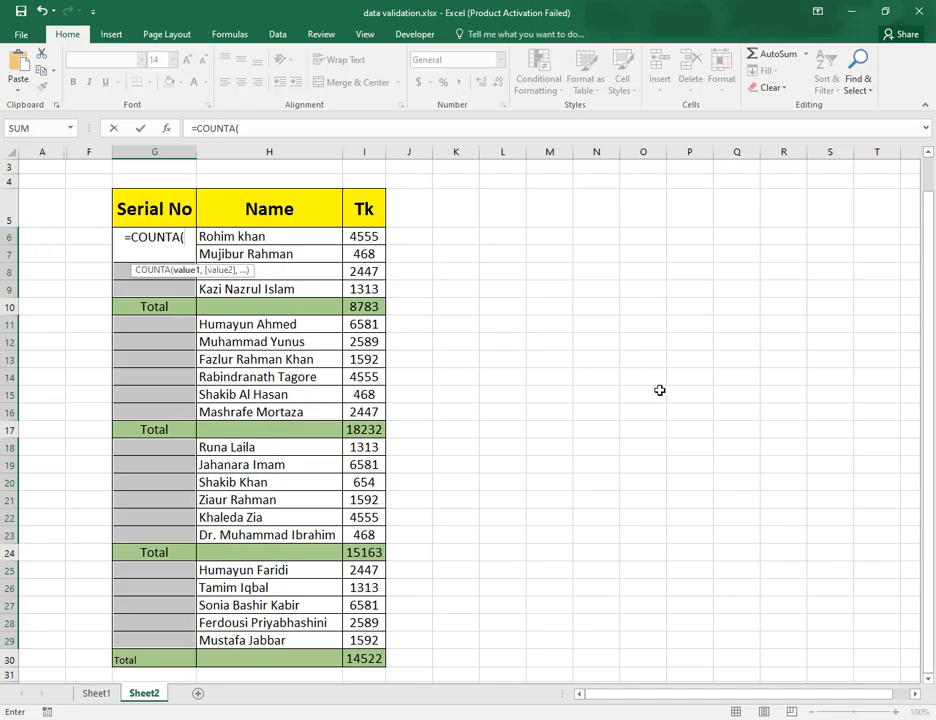
pyautogui.write('h6')
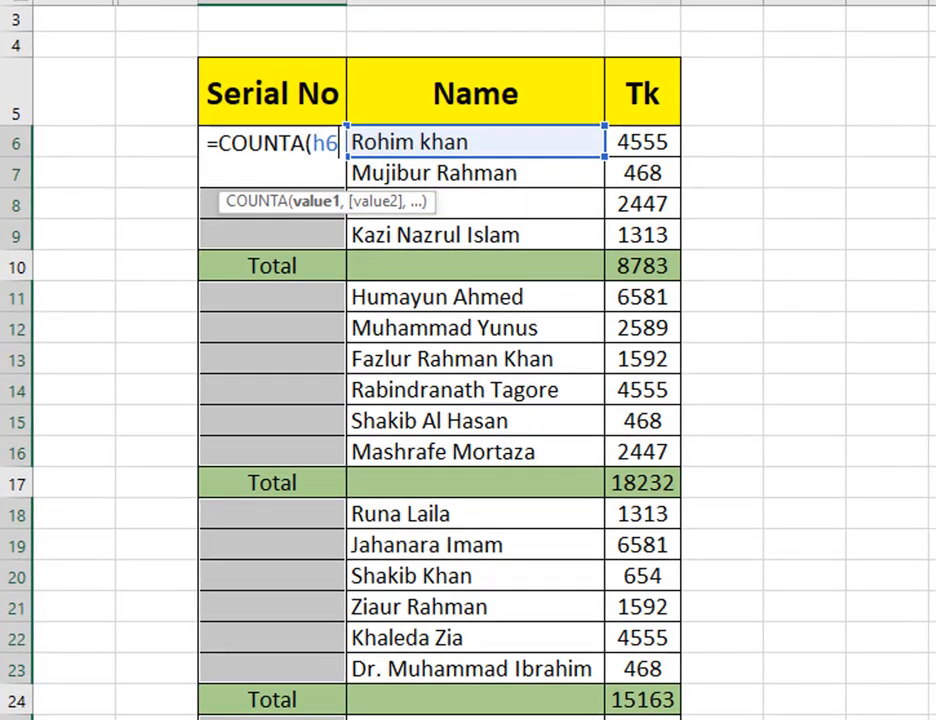
pyautogui.write(':')
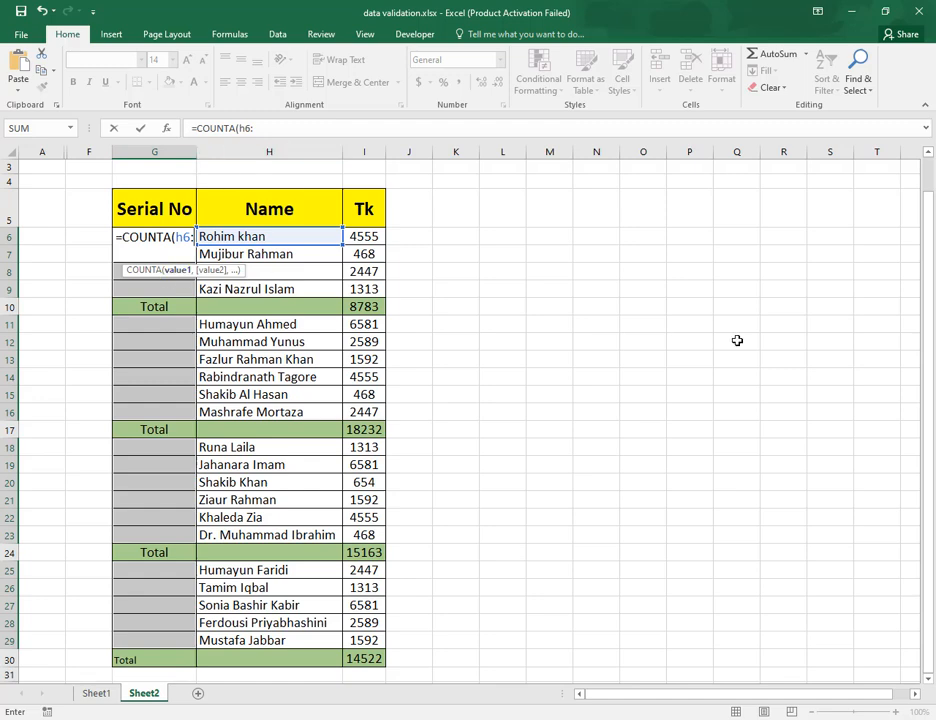
pyautogui.write('h6')
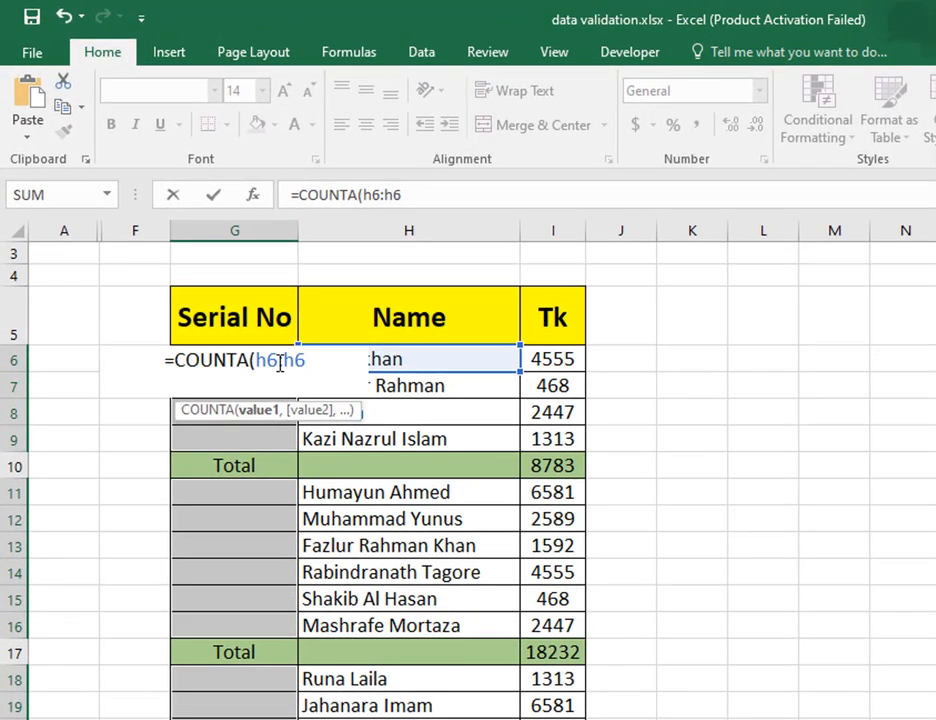
# Make the range's first reference absolute, giving =COUNTA($H$6:h6), and enter the formula into all selected blank Serial No cells at once.
pyautogui.moveTo(278, 362); pyautogui.dragTo(258, 362)
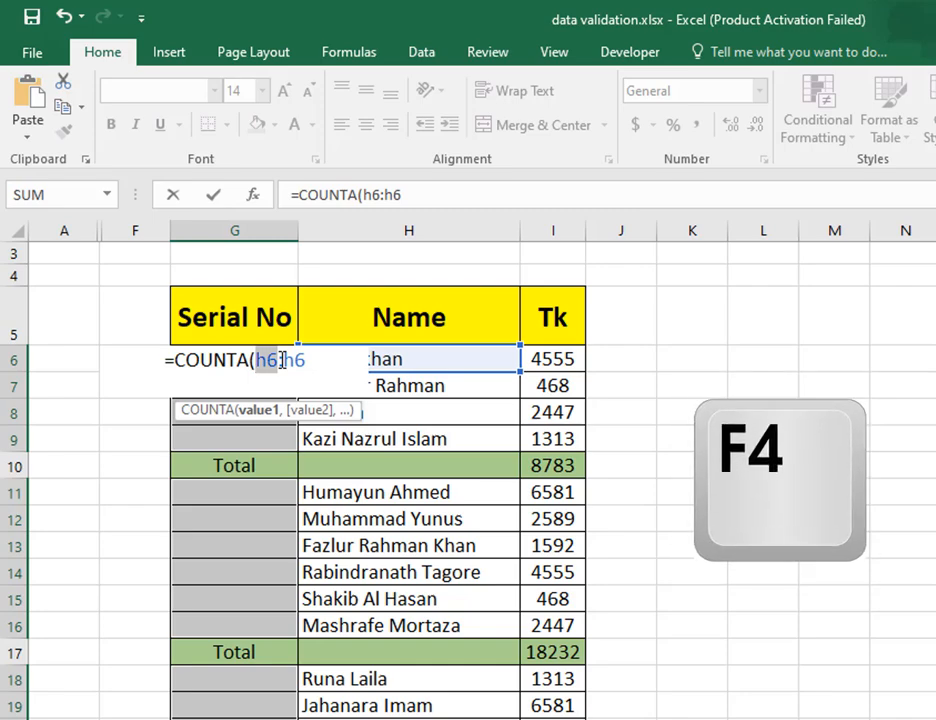
pyautogui.press('F4')
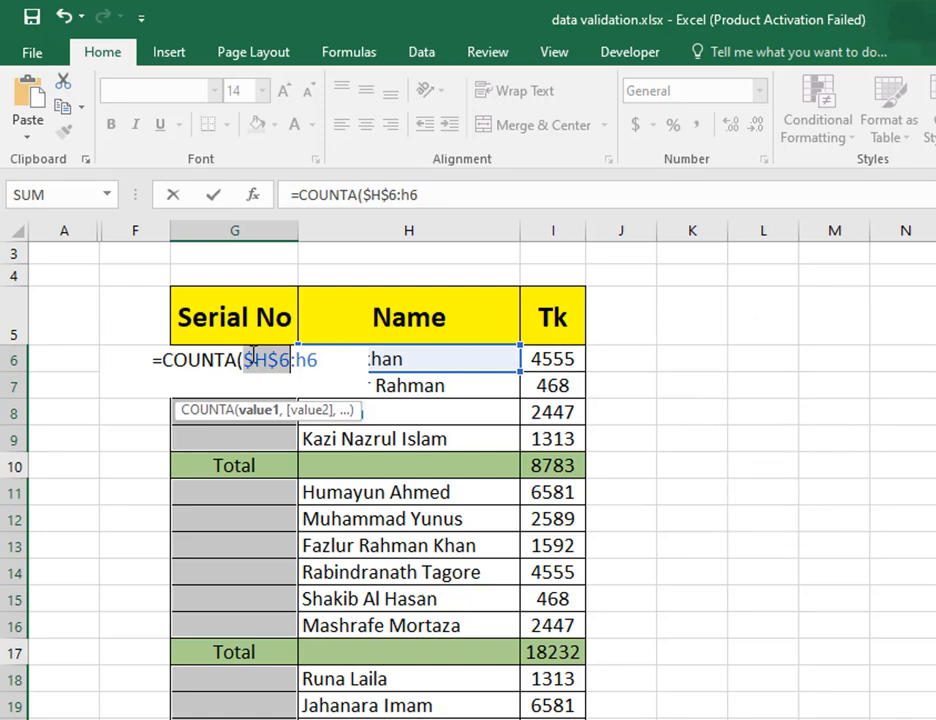
pyautogui.click(328, 361)
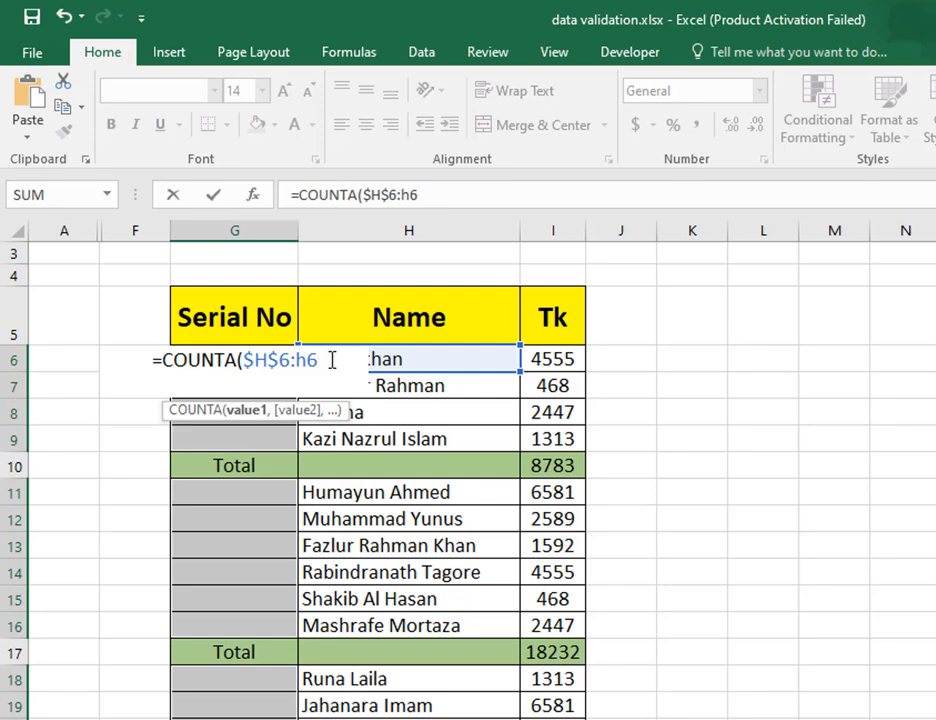
pyautogui.write(')')
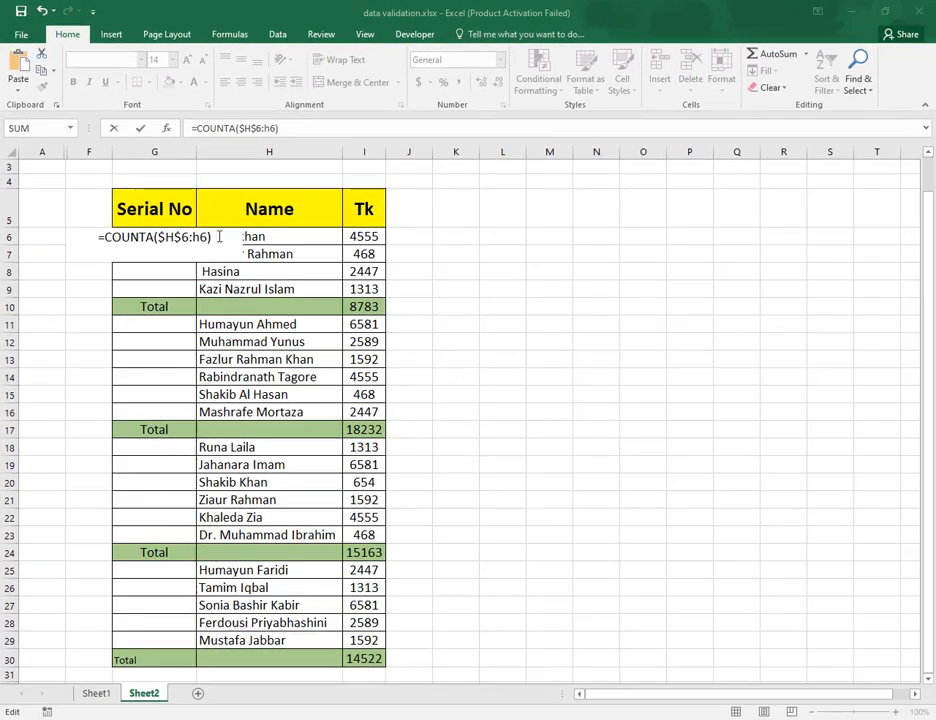
pyautogui.click(331, 360)
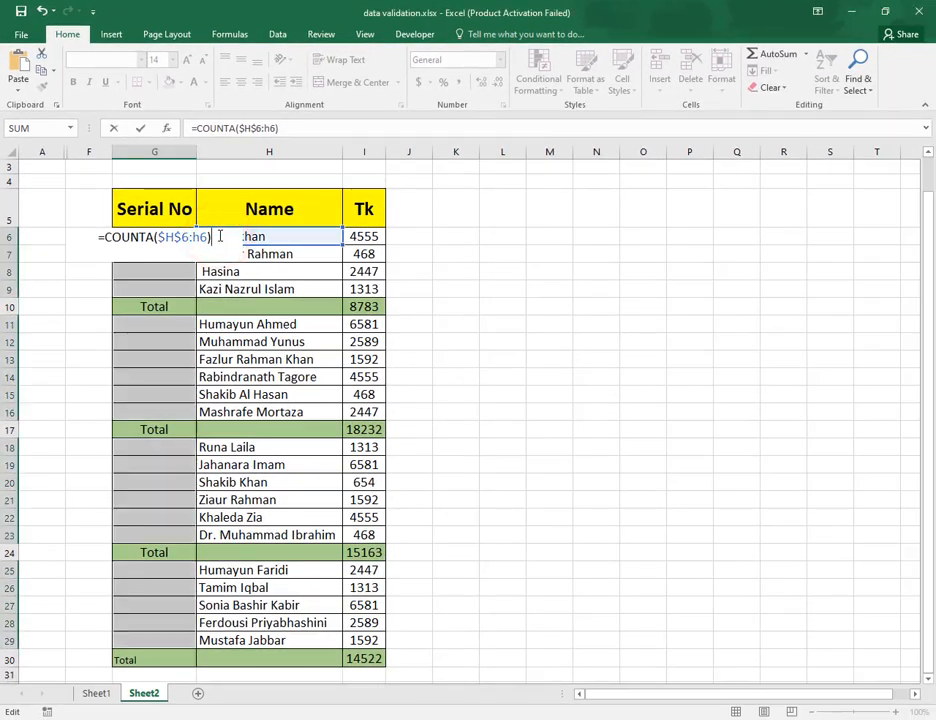
pyautogui.hotkey('ctrl', 'Return')
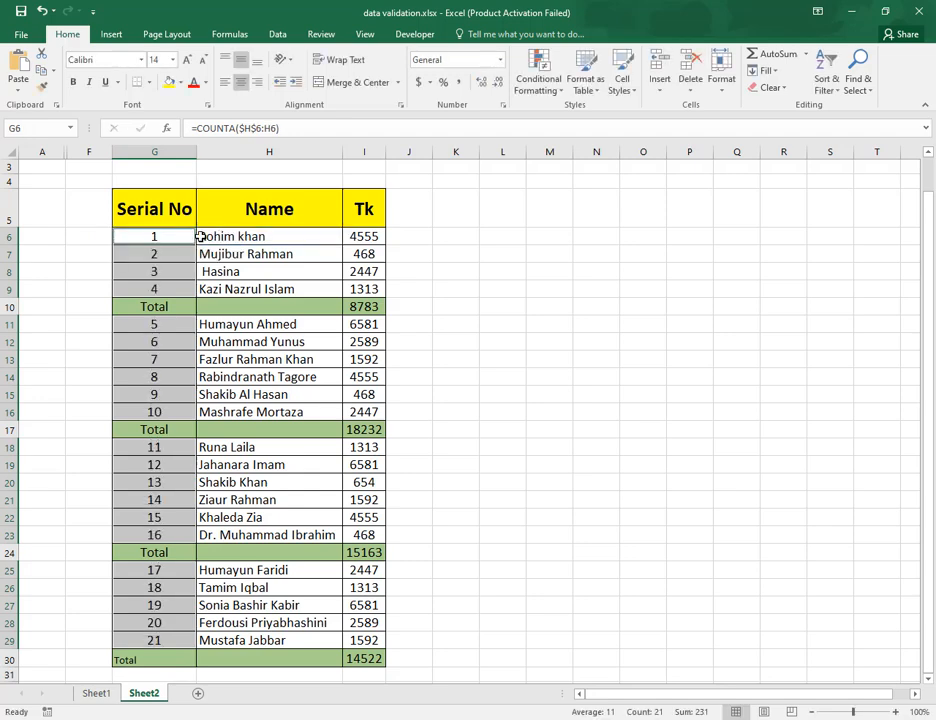